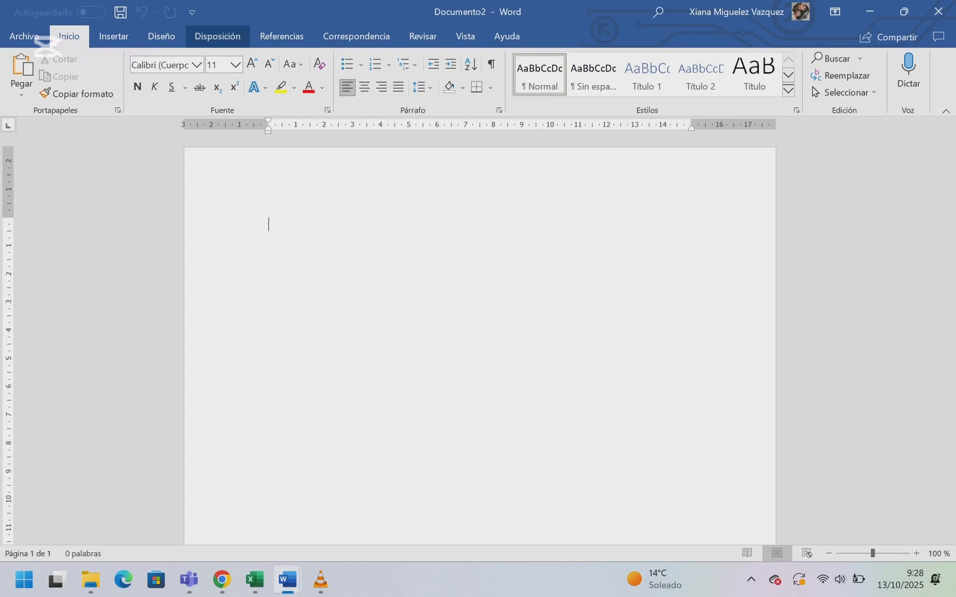
Step: Open the custom margins settings for the document and set the top margin to 3 cm
{"action": "left_click", "coordinate": [218, 36]}
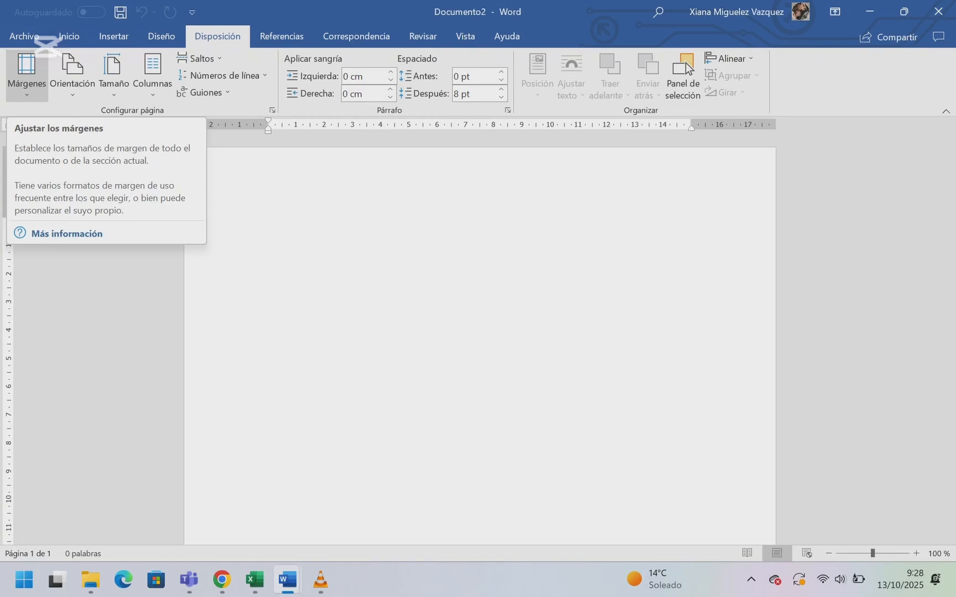
{"action": "left_click", "coordinate": [26, 75]}
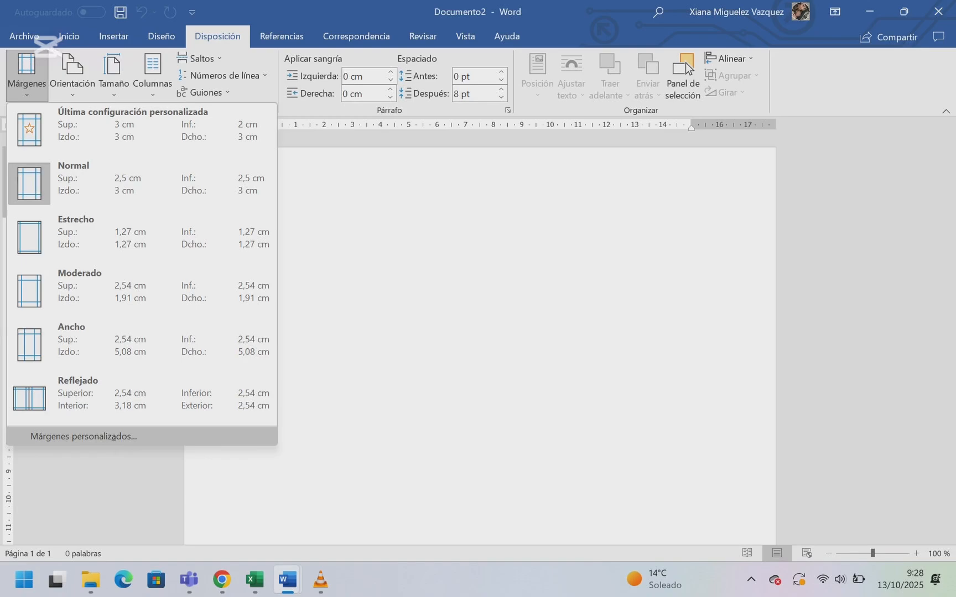
{"action": "left_click", "coordinate": [83, 436]}
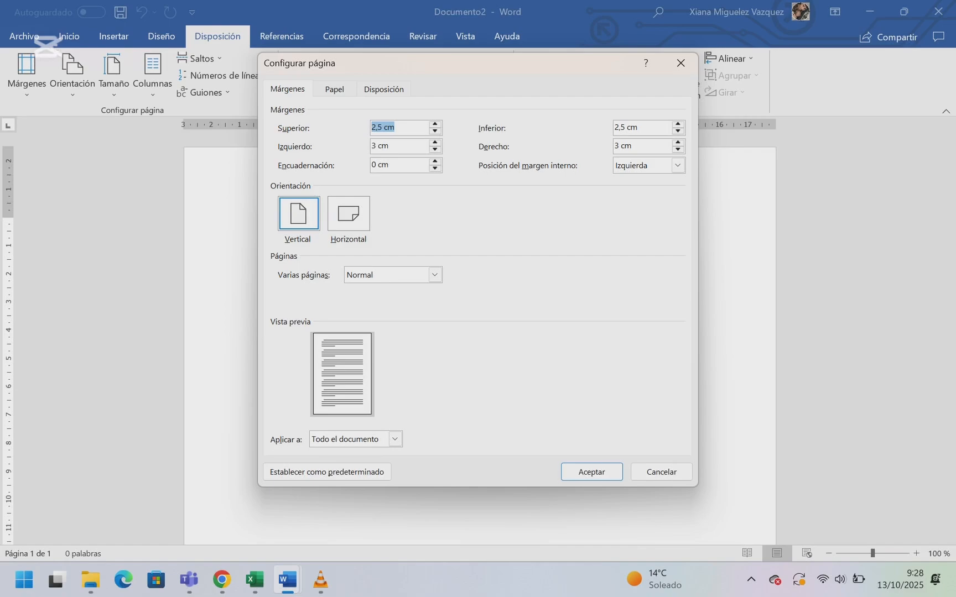
{"action": "left_click", "coordinate": [434, 131]}
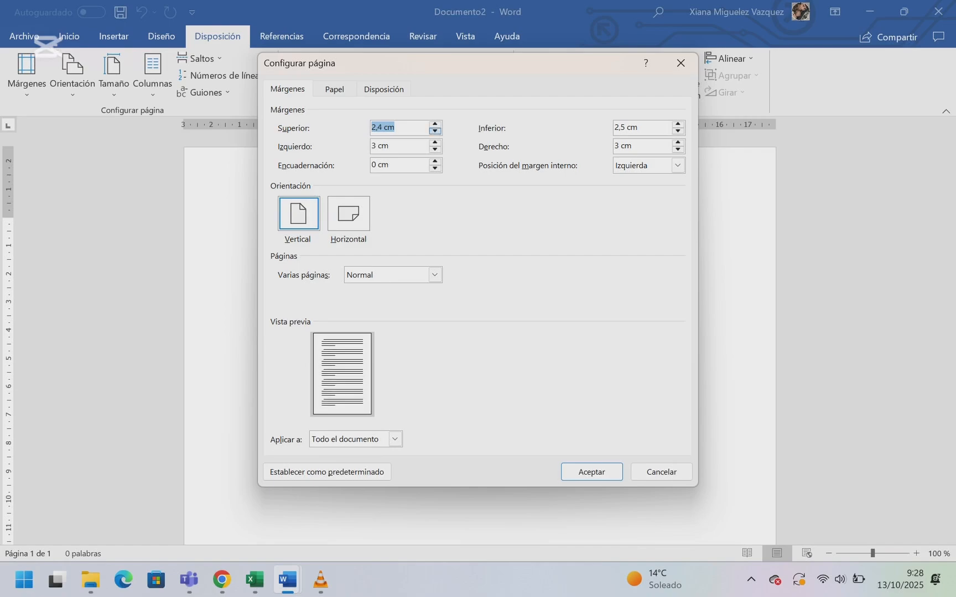
{"action": "left_click", "coordinate": [434, 130]}
{"action": "left_click", "coordinate": [435, 130]}
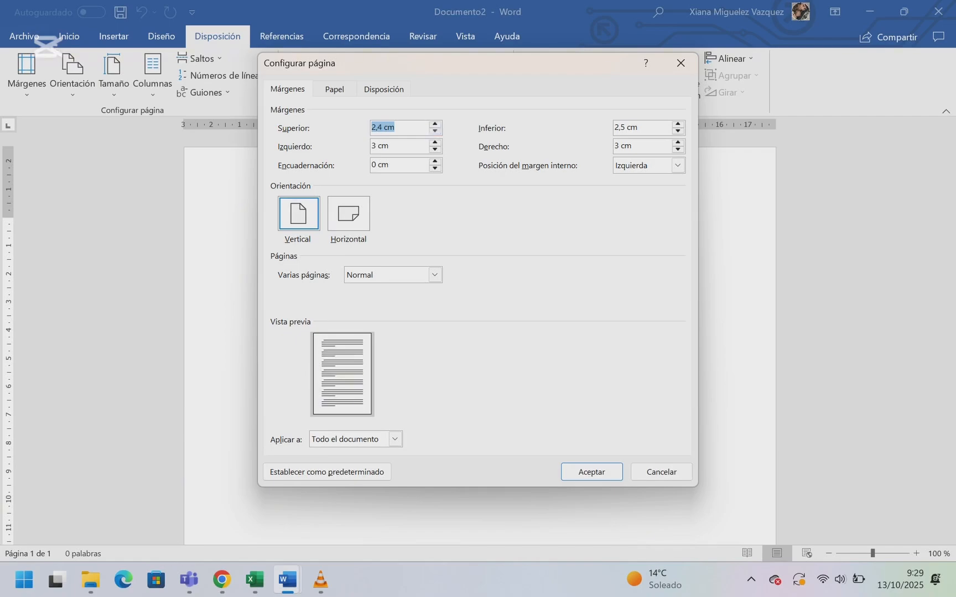
{"action": "left_click", "coordinate": [382, 128]}
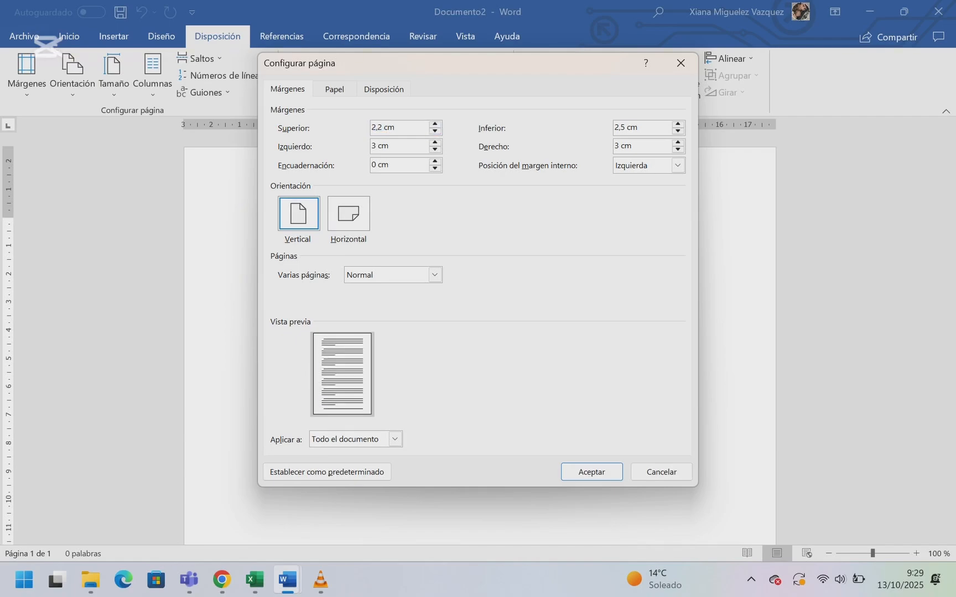
{"action": "key", "text": "BackSpace"}
{"action": "key", "text": "BackSpace"}
{"action": "key", "text": "BackSpace"}
{"action": "type", "text": "3"}
Step: Set the bottom margin to 2 cm
{"action": "left_click", "coordinate": [677, 131]}
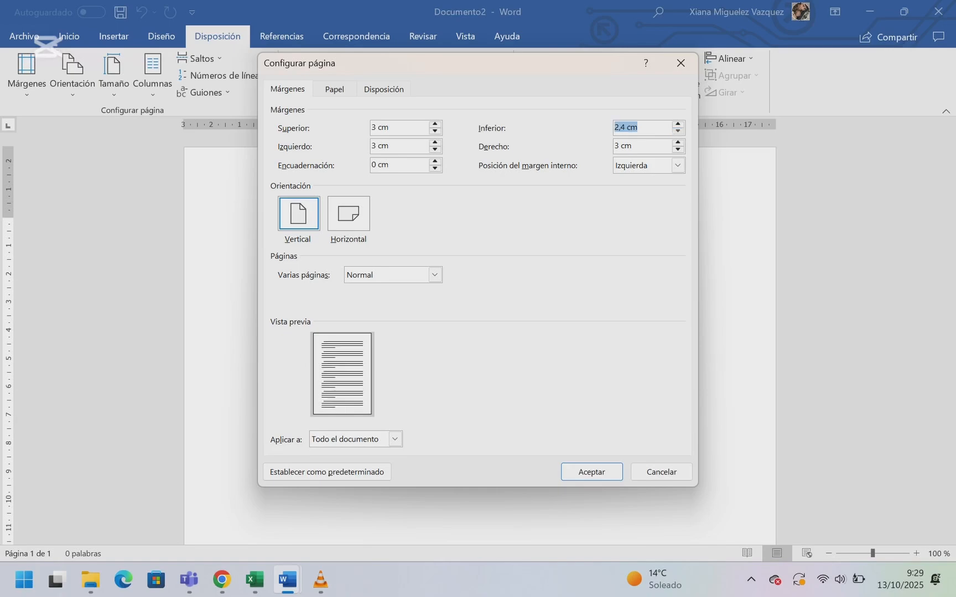
{"action": "left_click", "coordinate": [677, 131]}
{"action": "left_click", "coordinate": [677, 130]}
{"action": "left_click", "coordinate": [677, 130]}
{"action": "left_click", "coordinate": [620, 127]}
{"action": "key", "text": "BackSpace"}
{"action": "key", "text": "BackSpace"}
{"action": "key", "text": "BackSpace"}
{"action": "type", "text": "2"}
Step: Switch the page orientation to horizontal and back to vertical, and apply the page setup to the whole document
{"action": "left_click", "coordinate": [348, 214]}
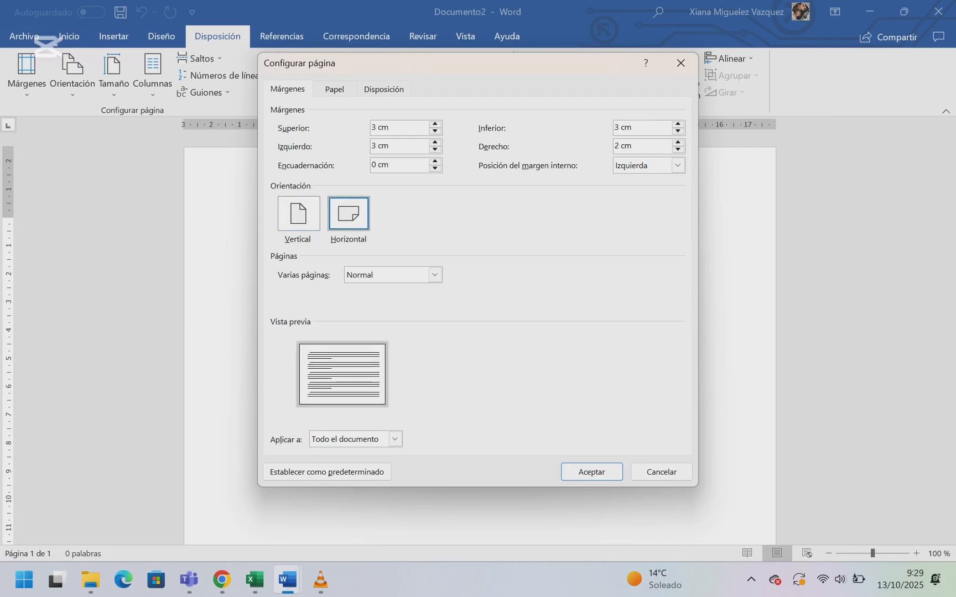
{"action": "left_click", "coordinate": [299, 213]}
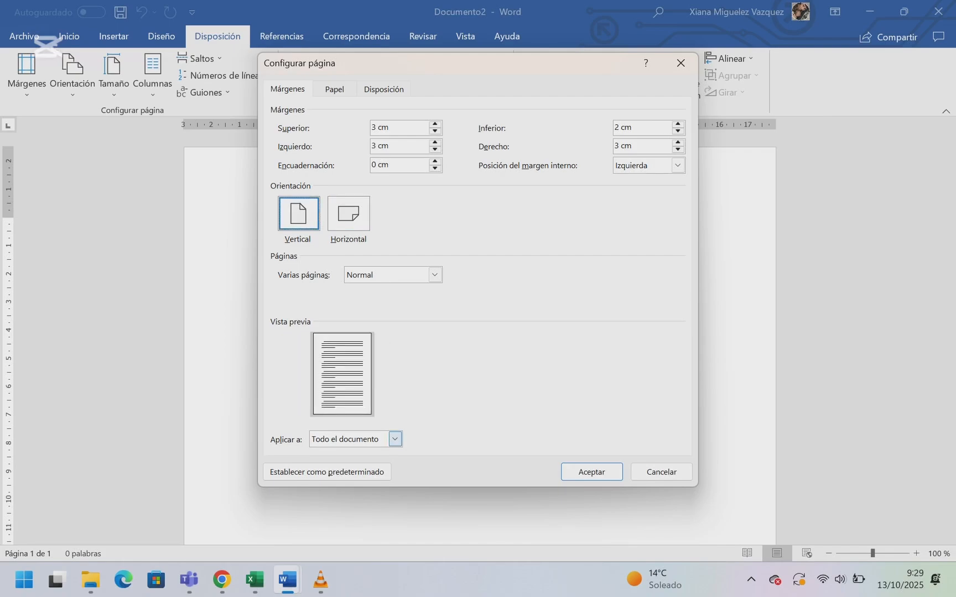
{"action": "left_click", "coordinate": [395, 439]}
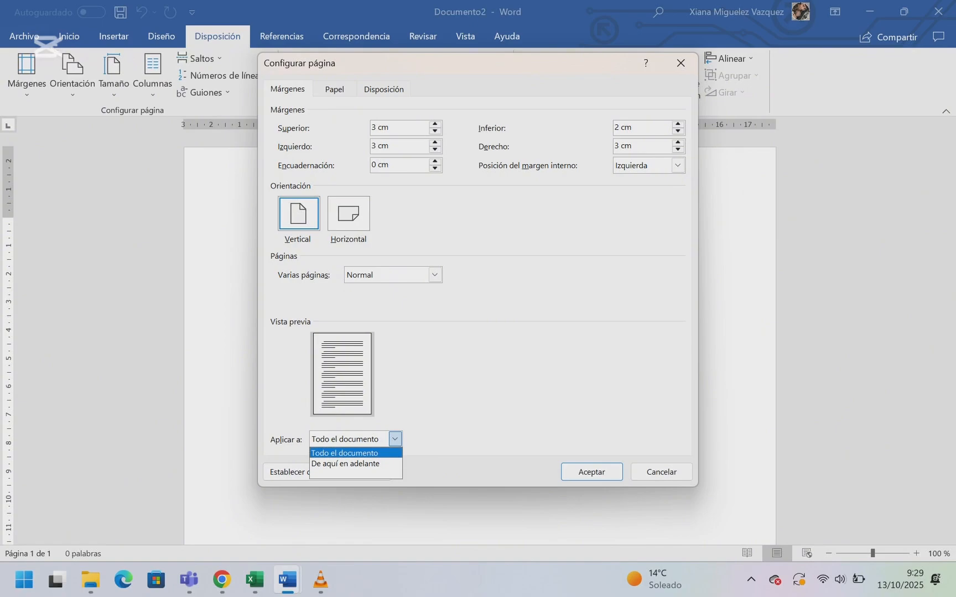
{"action": "left_click", "coordinate": [345, 453]}
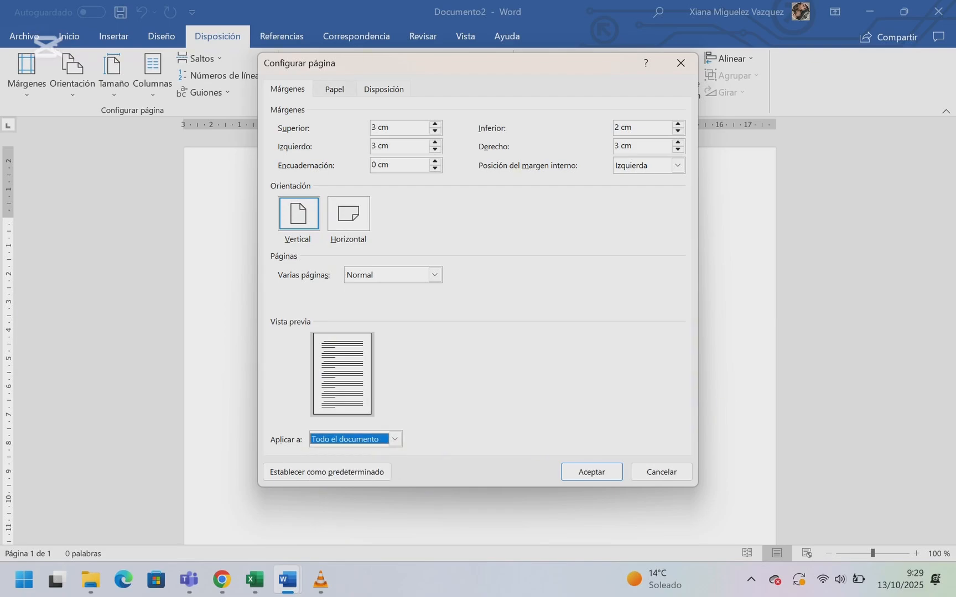
Step: Look through the available paper sizes in the page setup without choosing another one
{"action": "left_click", "coordinate": [334, 89]}
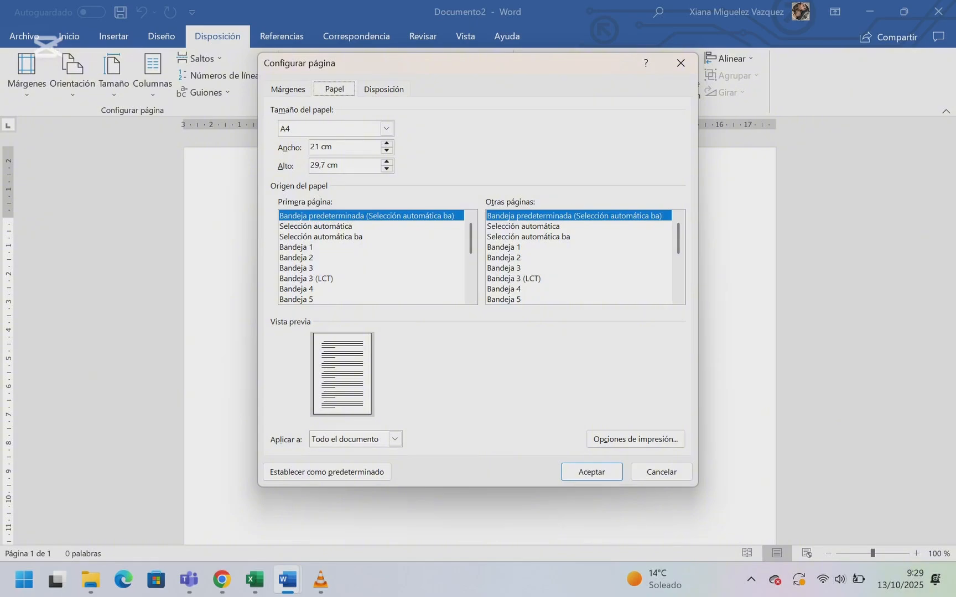
{"action": "left_click", "coordinate": [386, 128]}
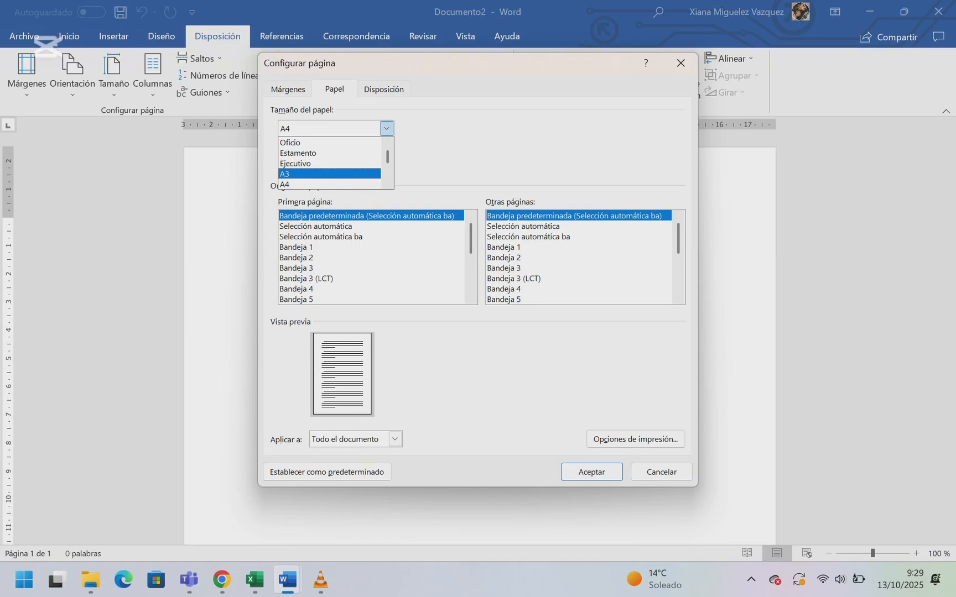
{"action": "scroll", "coordinate": [329, 164], "scroll_direction": "down", "scroll_amount": 4}
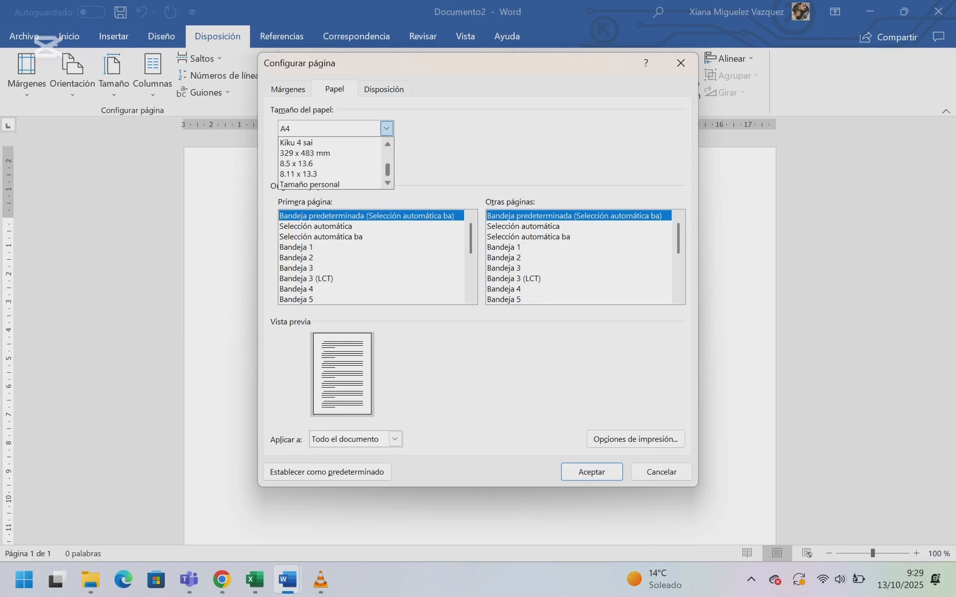
{"action": "scroll", "coordinate": [329, 163], "scroll_direction": "up", "scroll_amount": 10}
{"action": "key", "text": "Escape"}
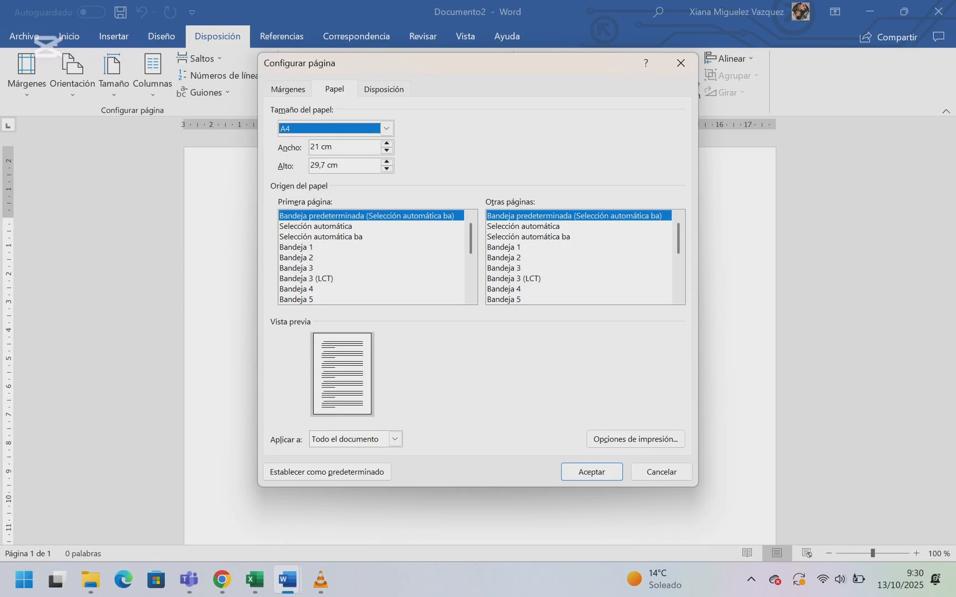
Step: Enable different odd and even pages and a different first page for headers and footers
{"action": "left_click", "coordinate": [383, 89]}
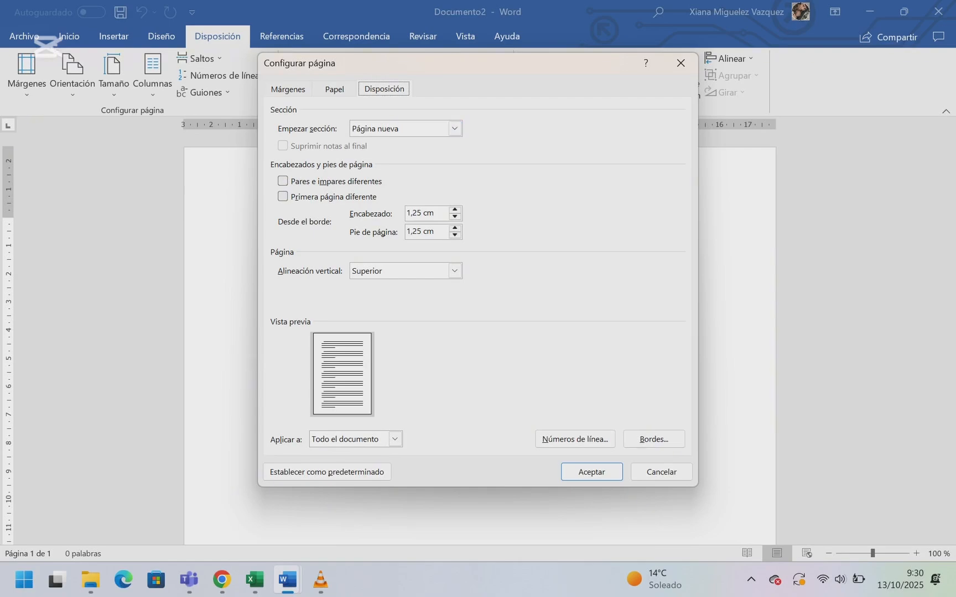
{"action": "left_click", "coordinate": [282, 181]}
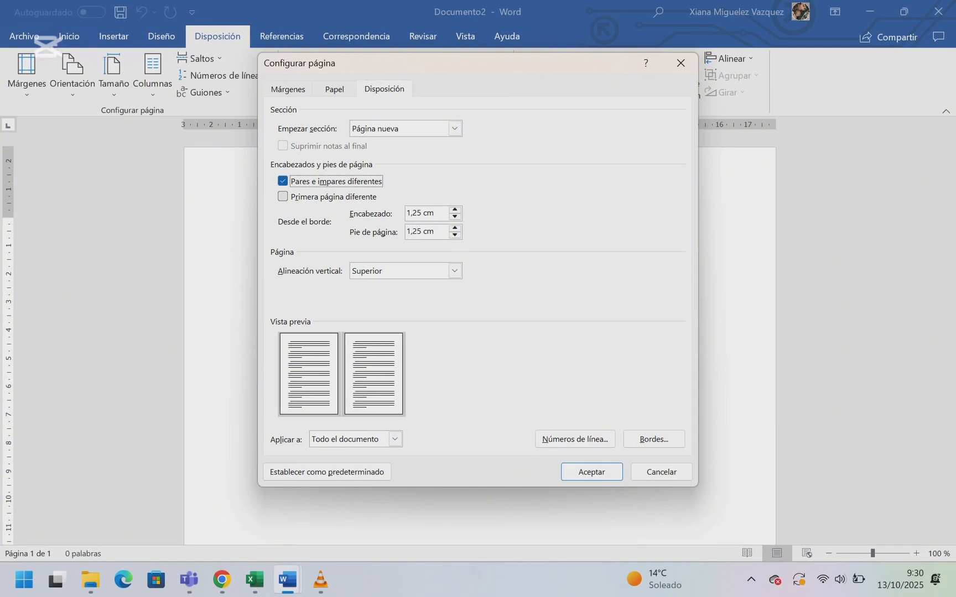
{"action": "left_click", "coordinate": [283, 197]}
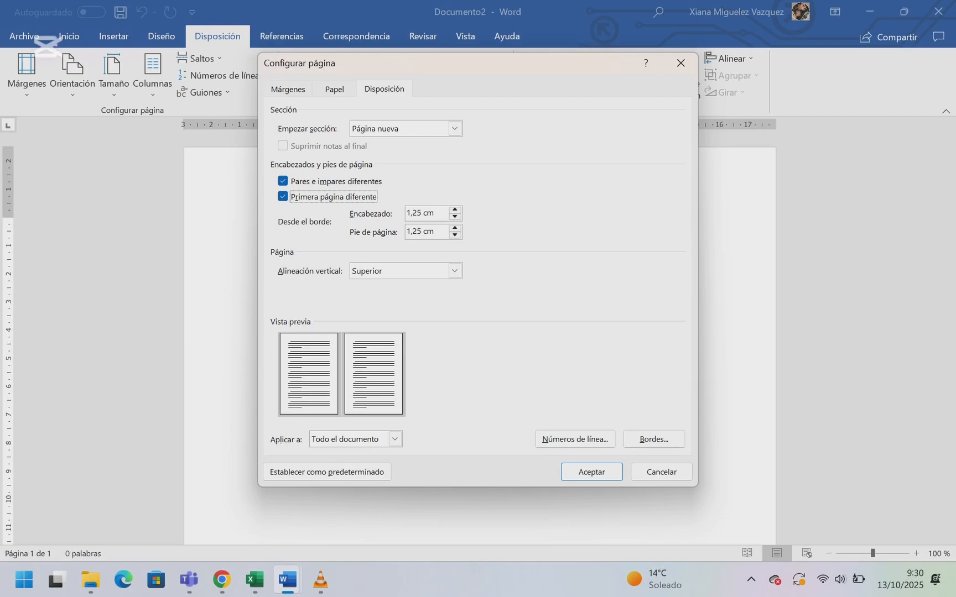
Step: Set the header's distance from the page edge to 3 cm
{"action": "left_click", "coordinate": [455, 210]}
{"action": "double_click", "coordinate": [455, 209]}
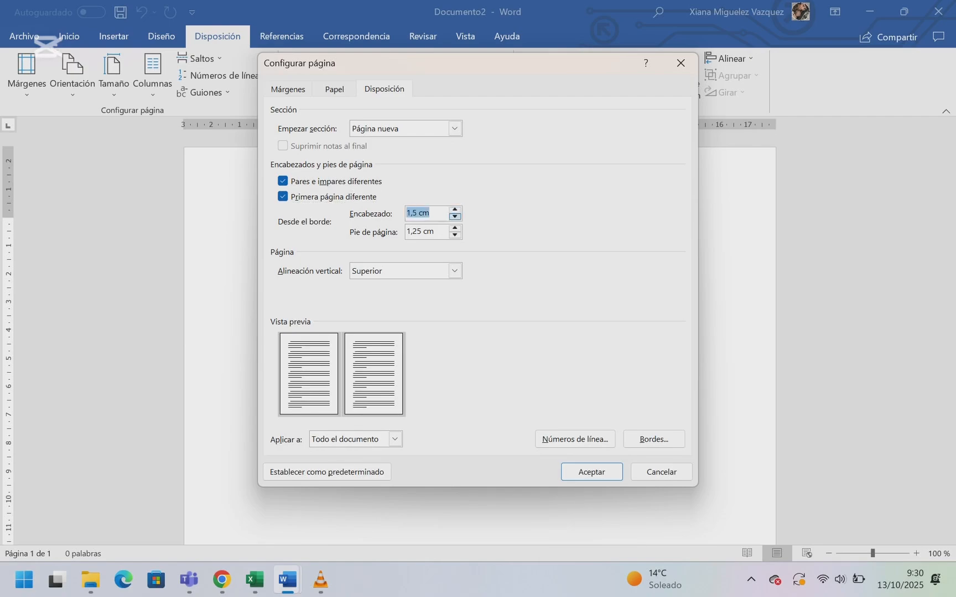
{"action": "double_click", "coordinate": [455, 217]}
{"action": "double_click", "coordinate": [455, 217]}
{"action": "left_click", "coordinate": [419, 213]}
{"action": "key", "text": "BackSpace"}
{"action": "key", "text": "BackSpace"}
{"action": "key", "text": "BackSpace"}
{"action": "key", "text": "BackSpace"}
{"action": "type", "text": "3"}
Step: Try the Centrada vertical page alignment and set it back to Superior
{"action": "left_click", "coordinate": [455, 270]}
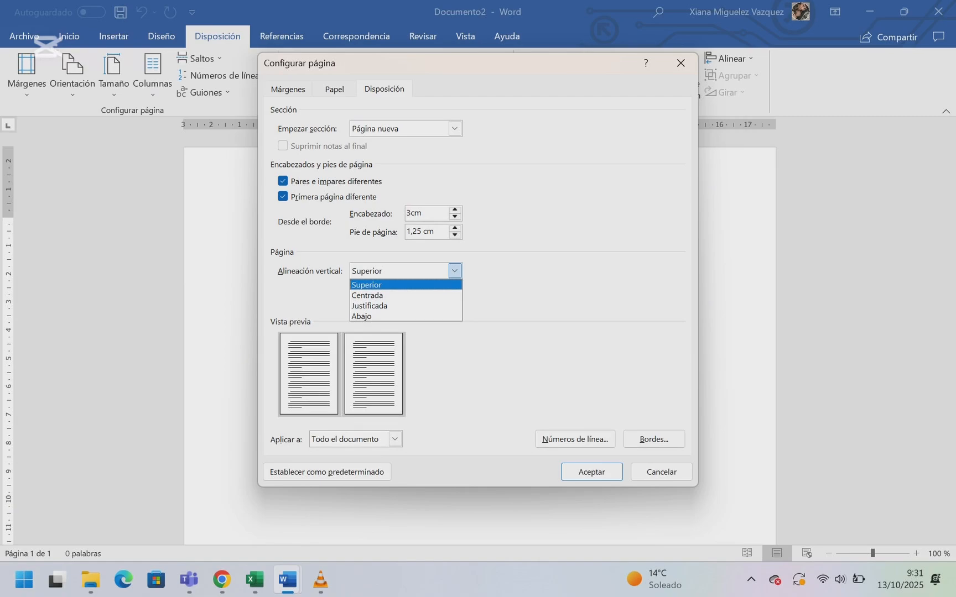
{"action": "left_click", "coordinate": [367, 296]}
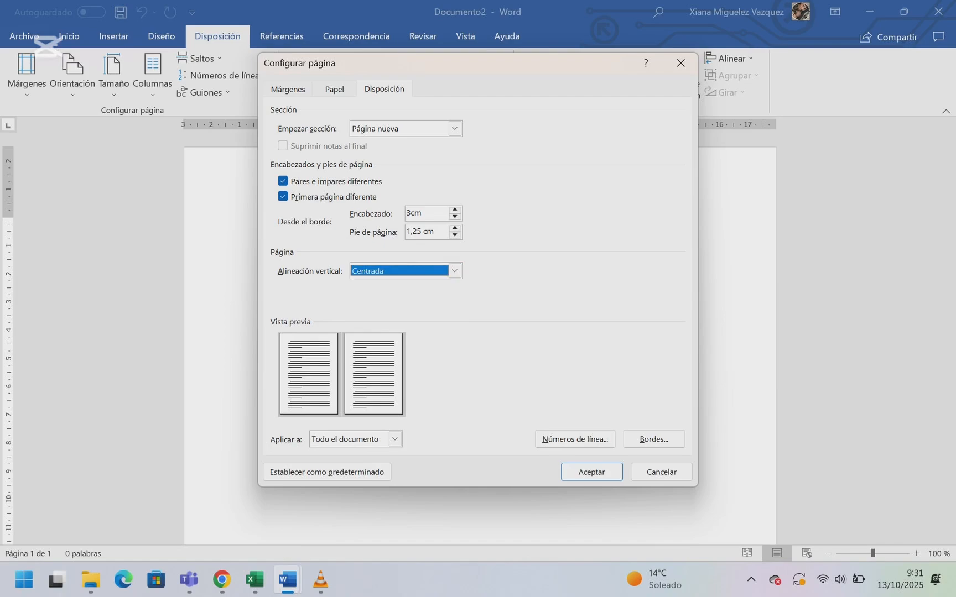
{"action": "left_click", "coordinate": [454, 271]}
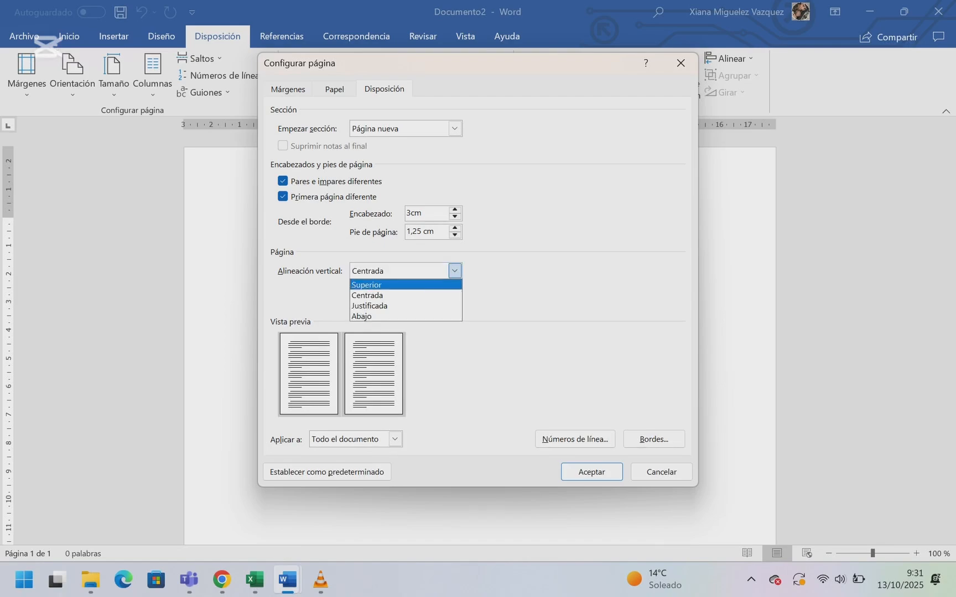
{"action": "left_click", "coordinate": [454, 271]}
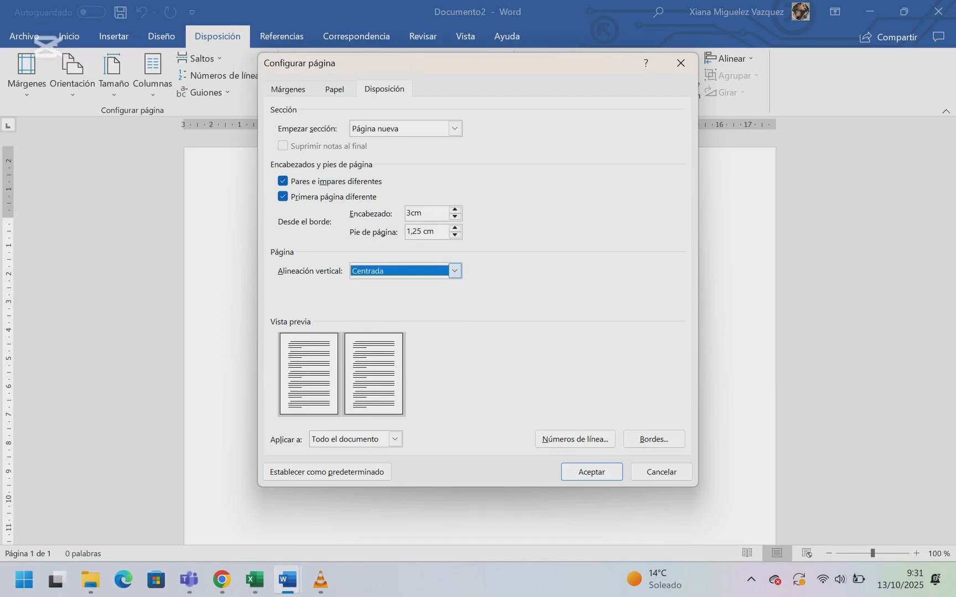
{"action": "left_click", "coordinate": [454, 271]}
{"action": "left_click", "coordinate": [367, 284]}
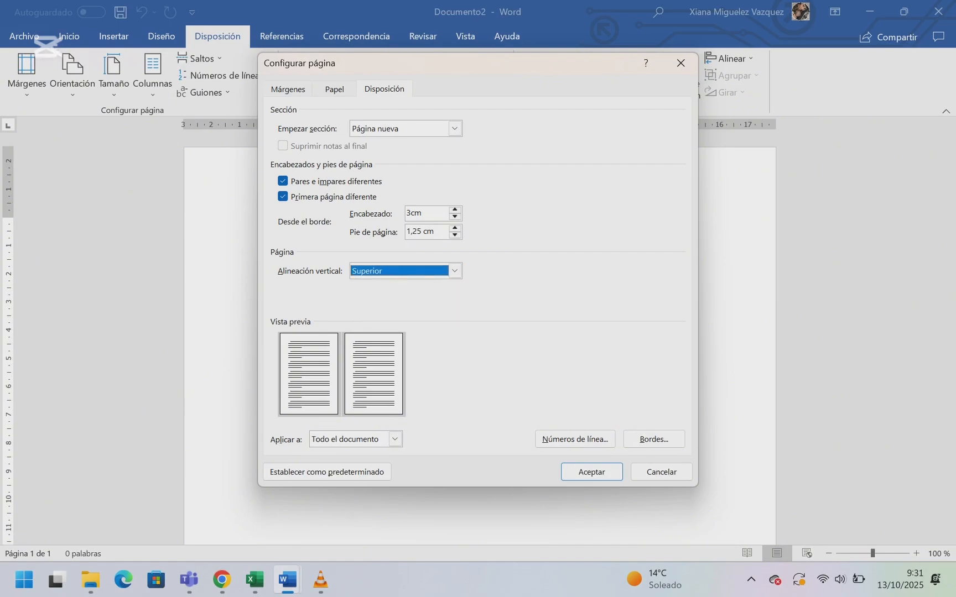